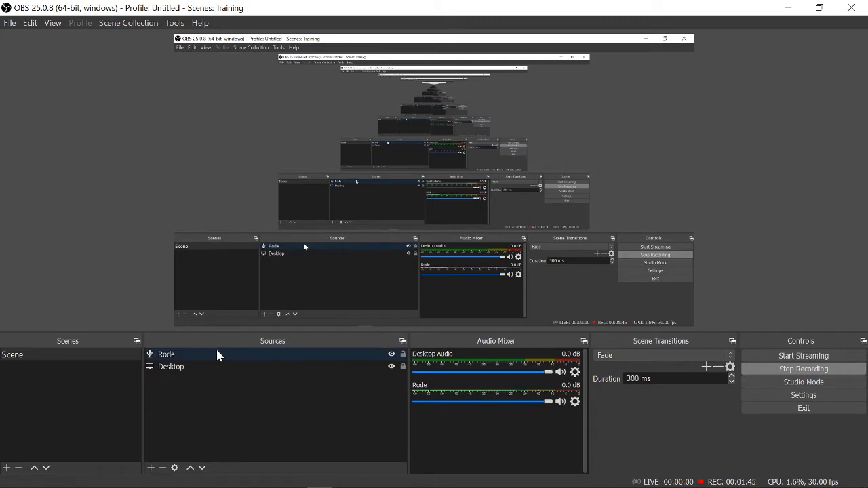
Step: Hide the Desktop source from the scene and make it visible again
click(212, 366)
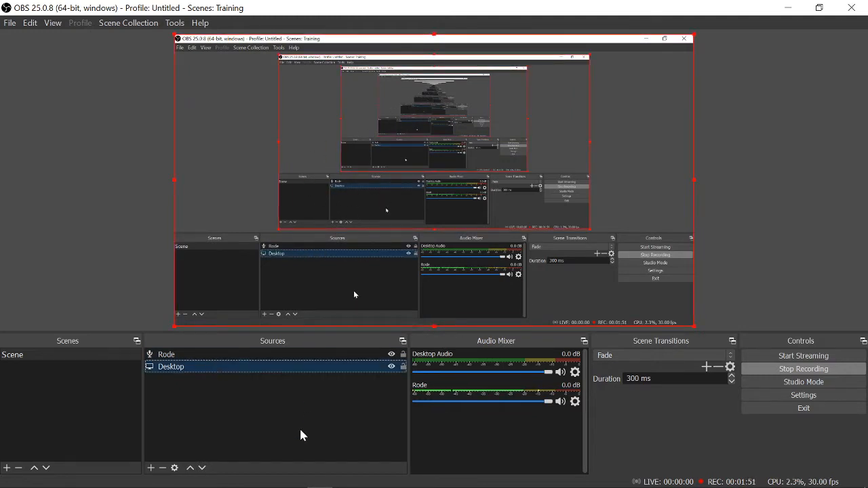
click(391, 367)
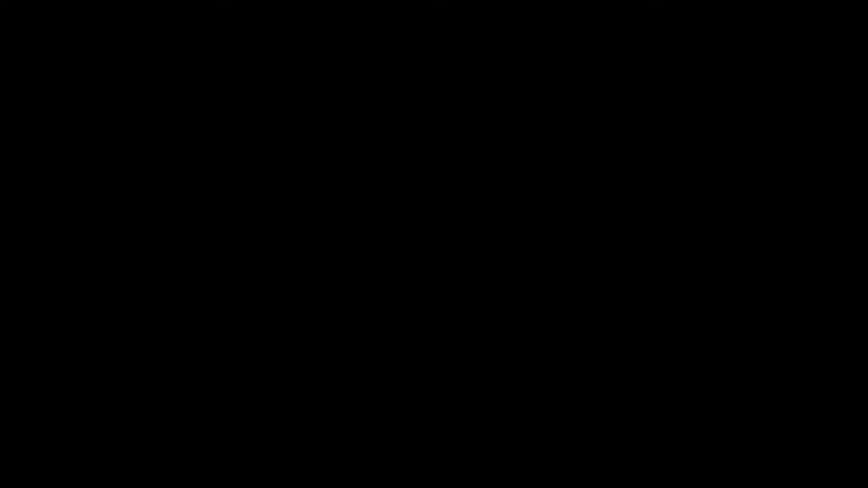
click(391, 367)
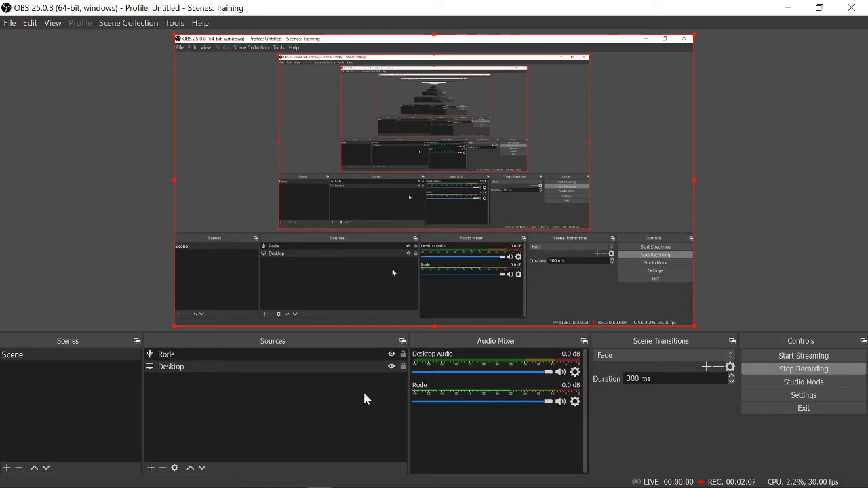
Step: Rename the existing scene as "Desktop Teaching"
right_click(82, 352)
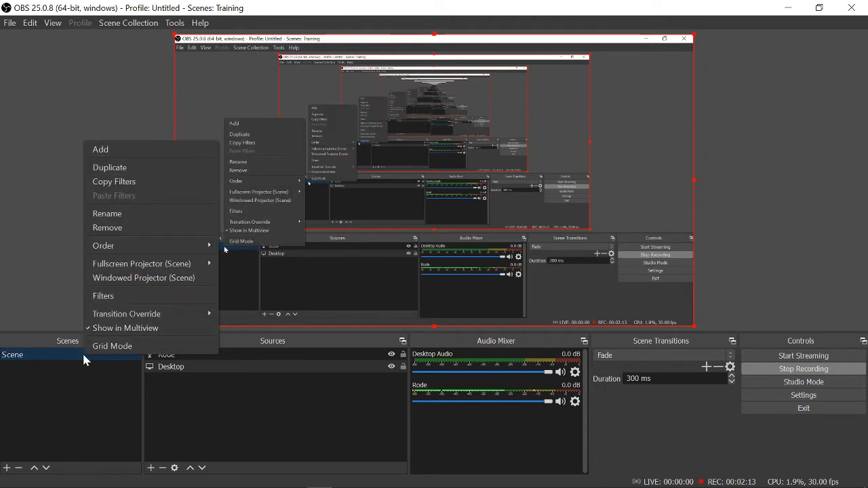
click(124, 214)
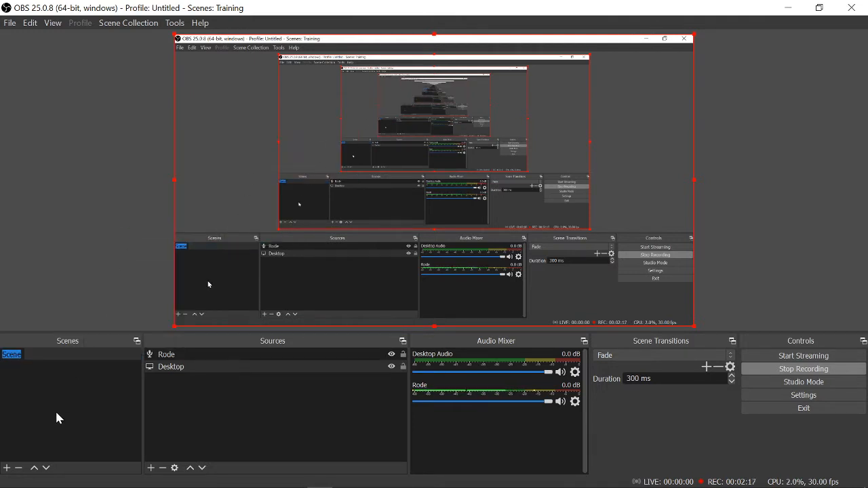
text(Deskt)
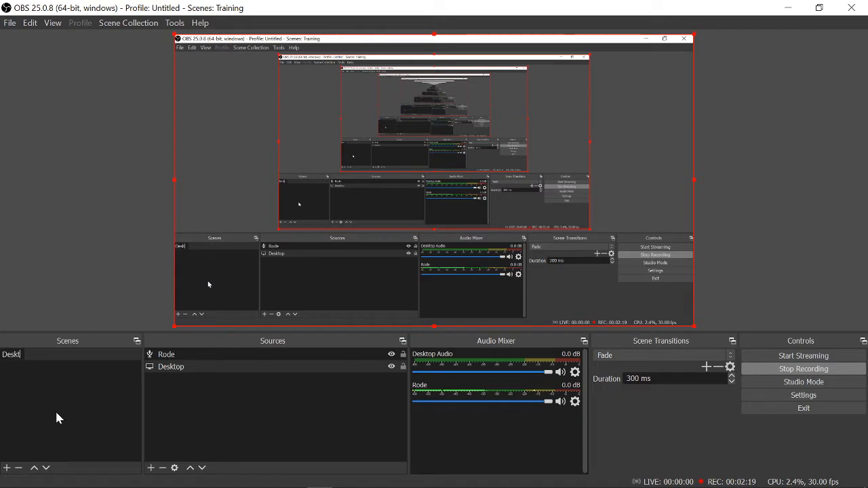
text(op Teaching)
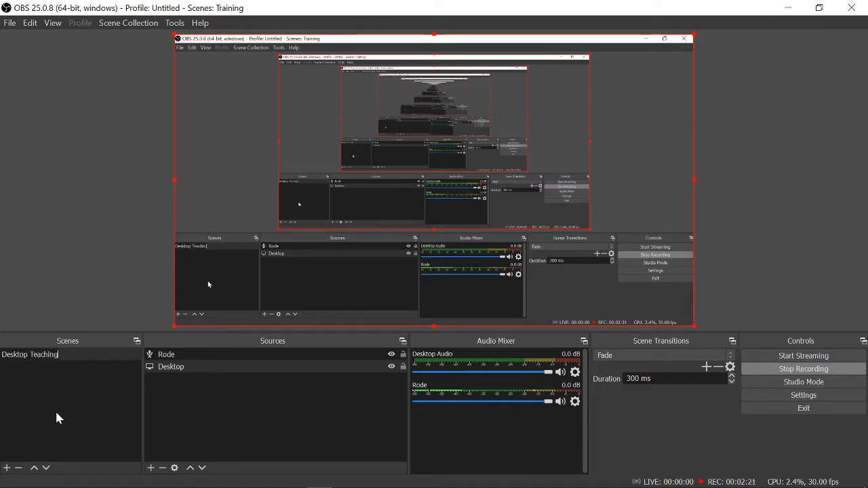
key(Return)
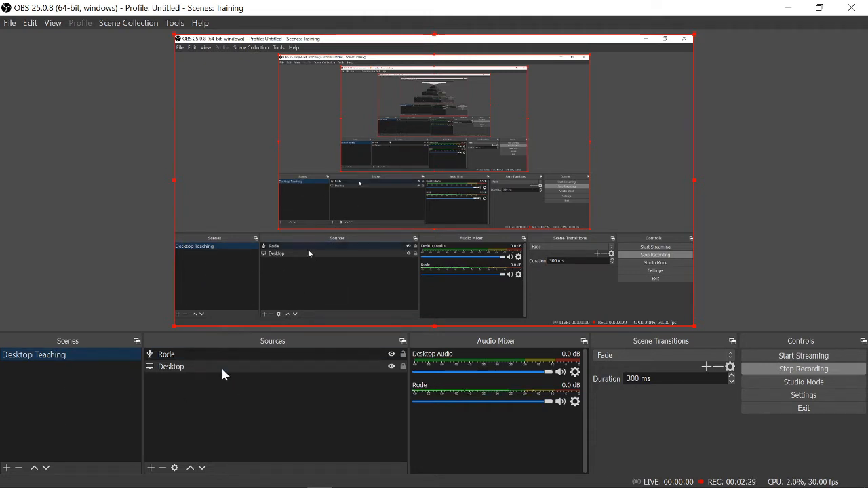
click(151, 468)
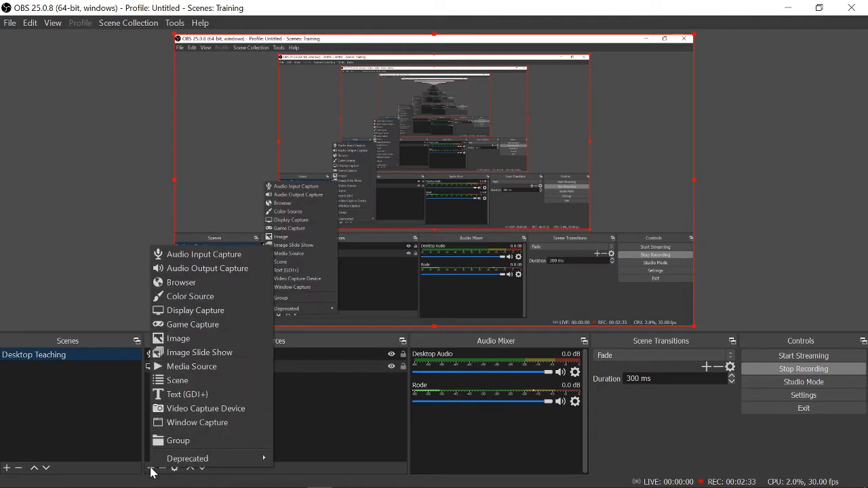
click(226, 313)
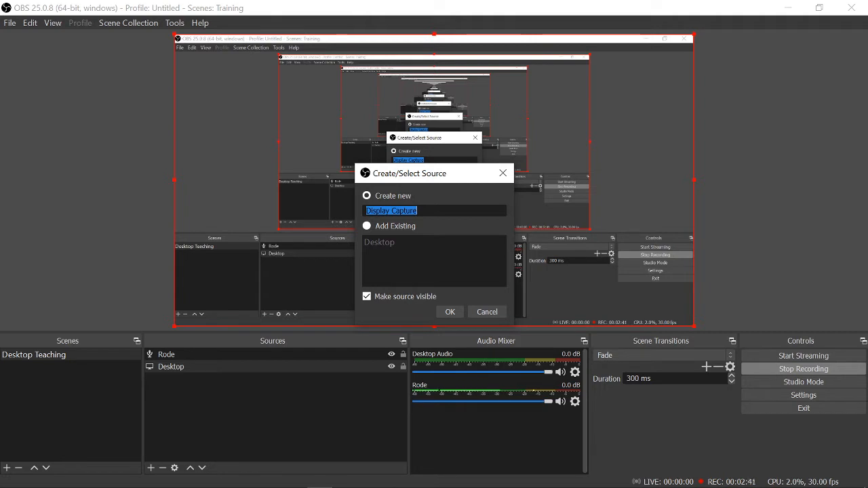
text(Desktop)
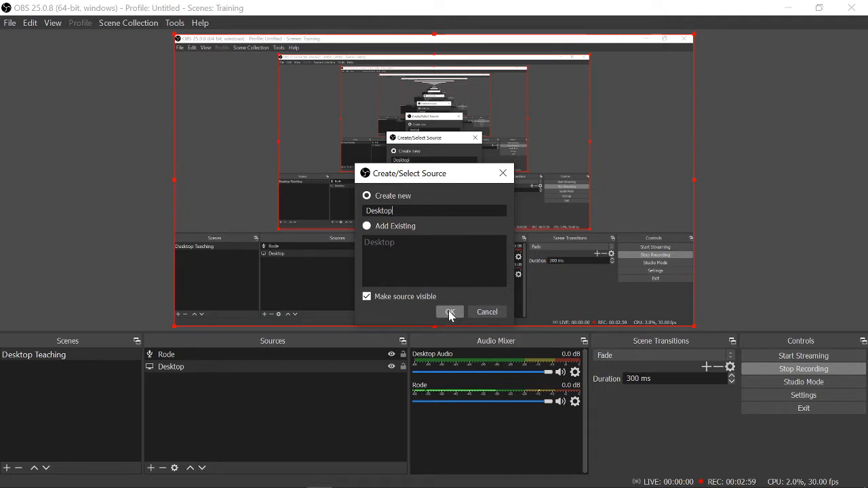
click(485, 313)
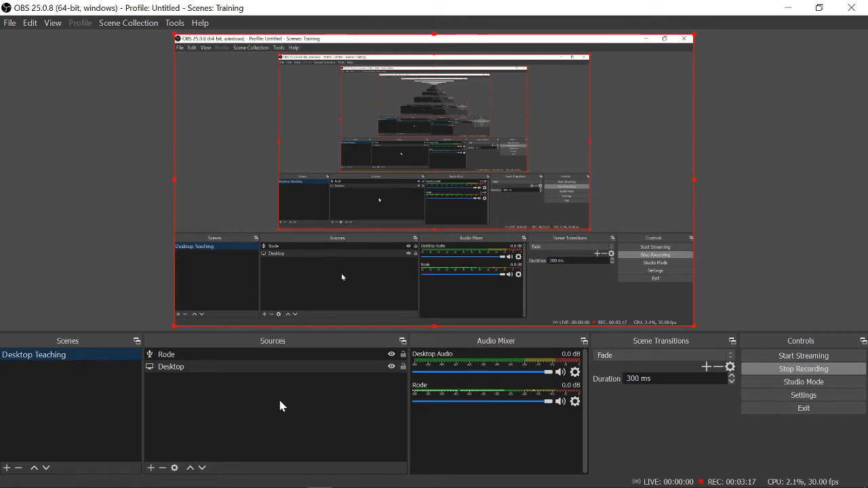
Step: Add a new Video Capture Device source named "Facetime Camera" to the Desktop Teaching scene
click(150, 468)
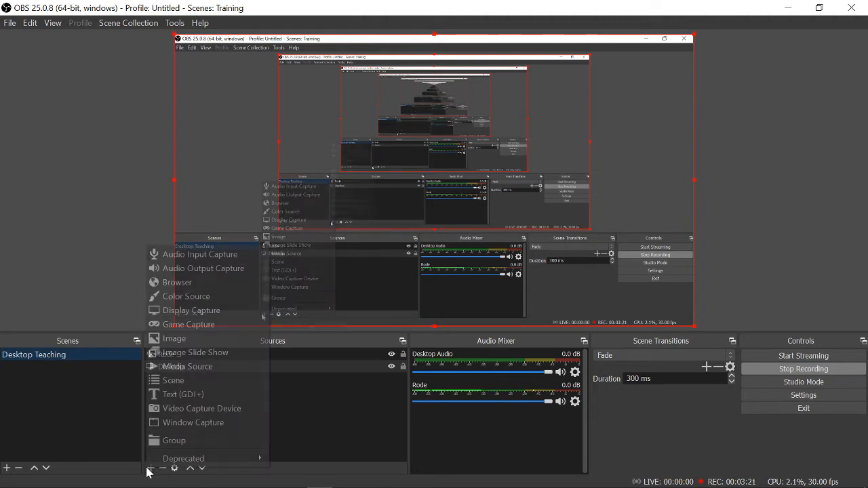
click(198, 407)
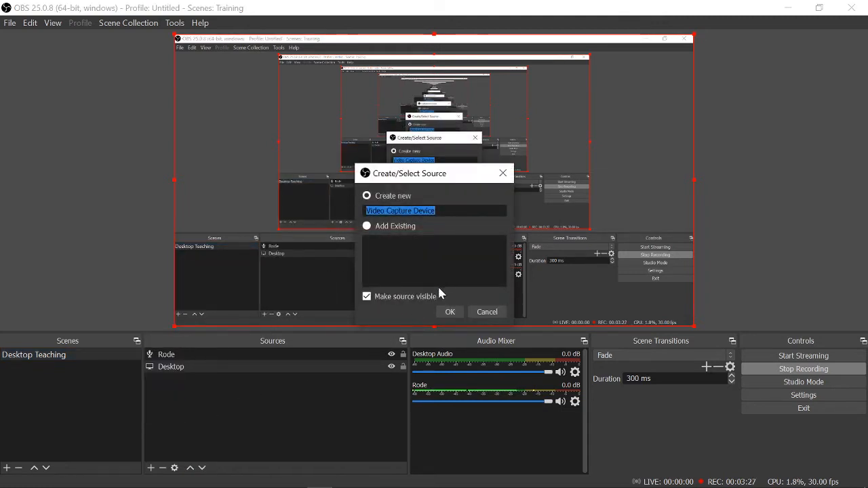
text(Fa)
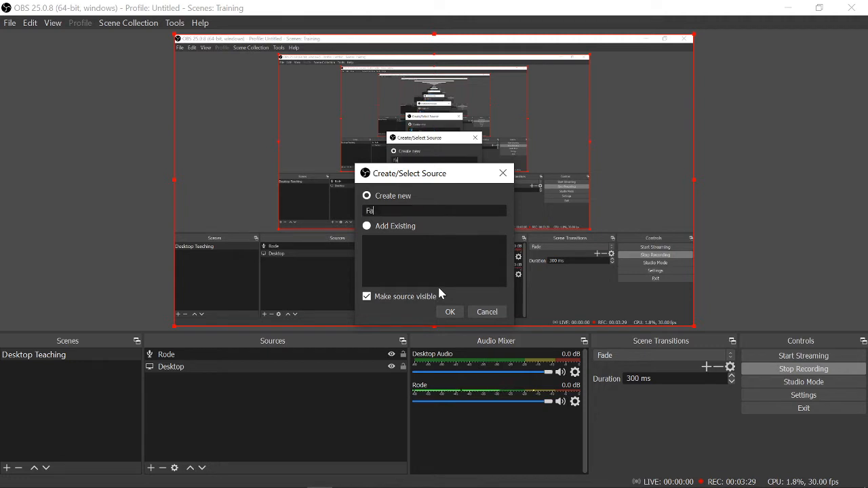
text(cetime)
text(Camera)
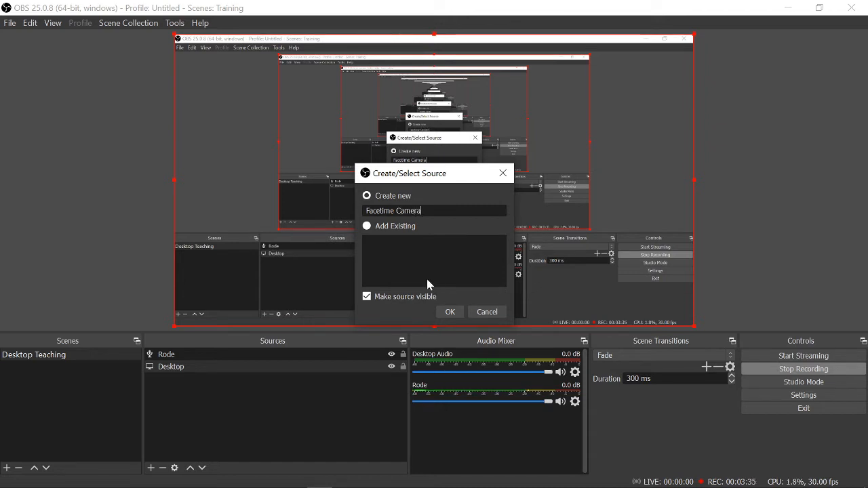
click(441, 313)
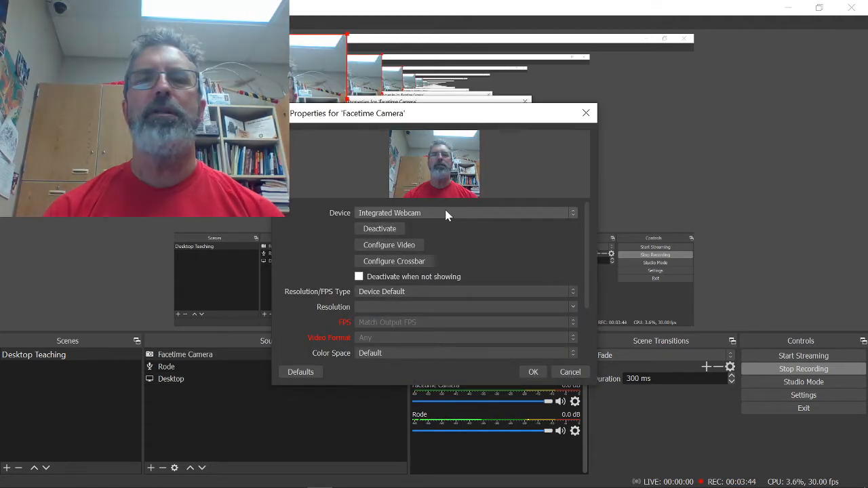
Step: Set the Facetime Camera source's device to Nikon Webcam Utility and accept its properties
click(416, 212)
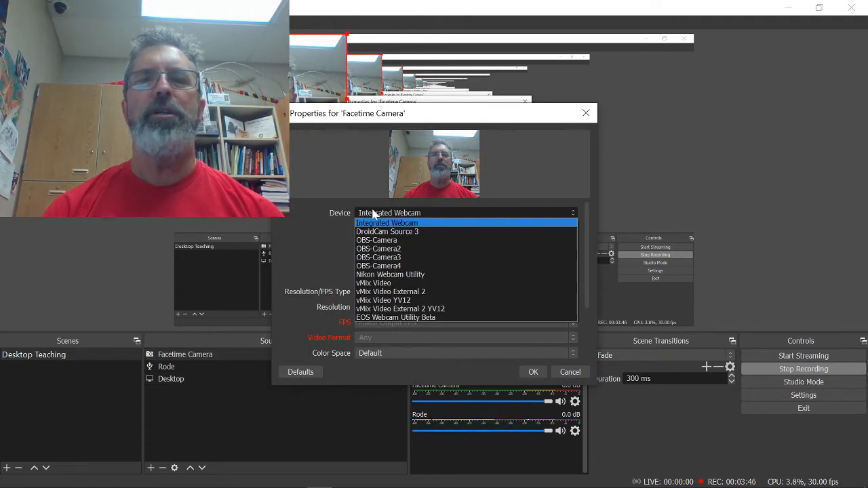
click(419, 273)
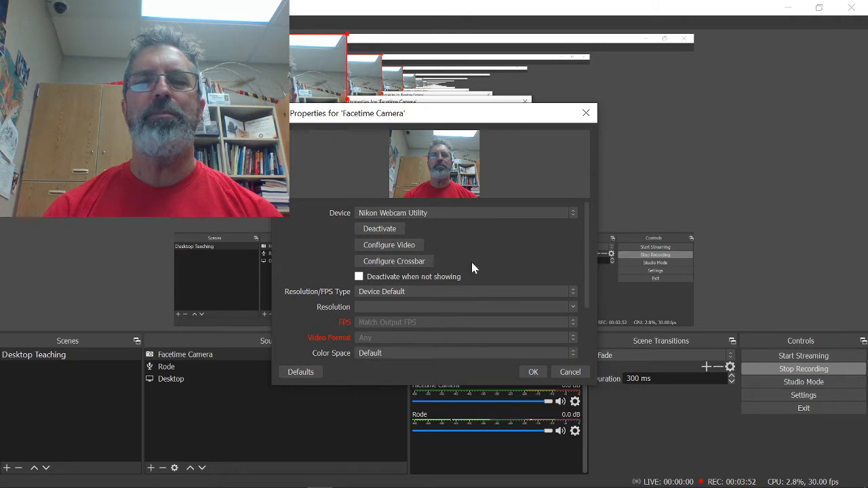
click(534, 372)
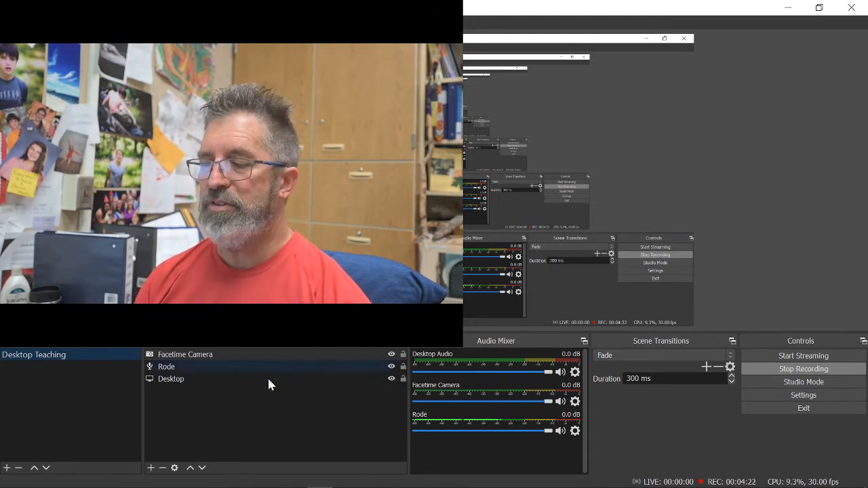
Step: Reorder the Facetime Camera source so it sits between Rode and Desktop, layered in front of the desktop capture
click(241, 358)
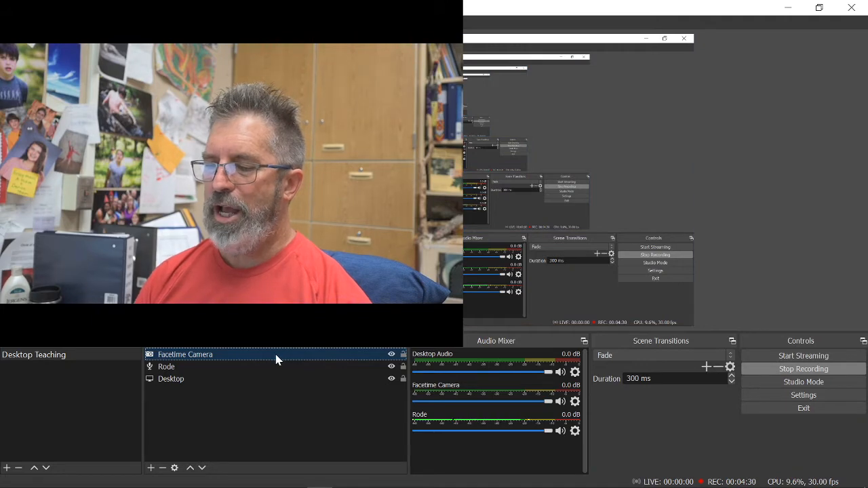
click(203, 469)
click(203, 469)
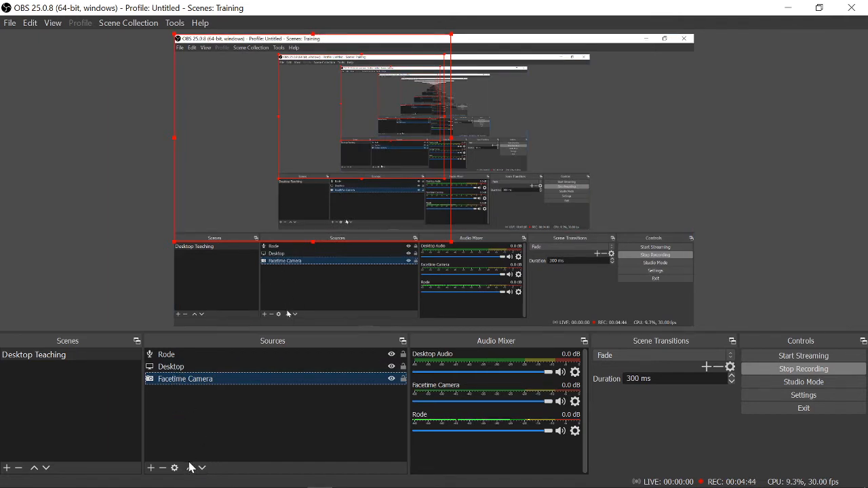
click(191, 470)
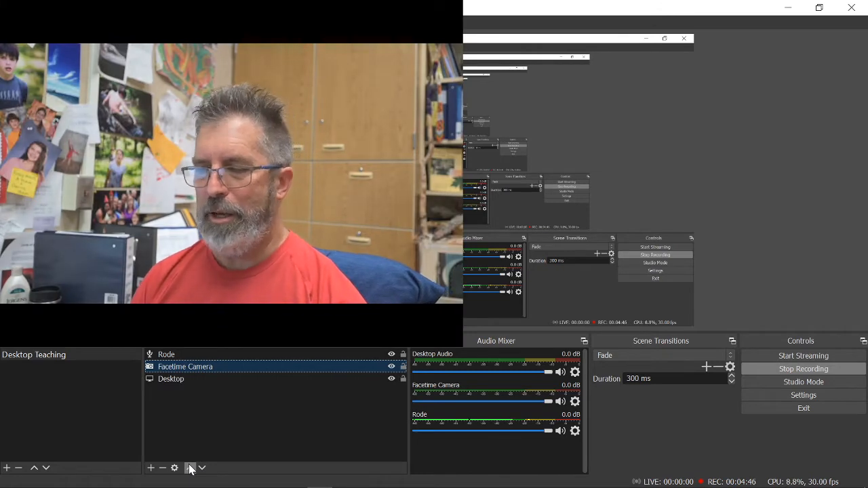
Step: Move the camera picture to the lower-right corner of the canvas and shrink it to about a quarter of the canvas width
drag(312, 139, 596, 251)
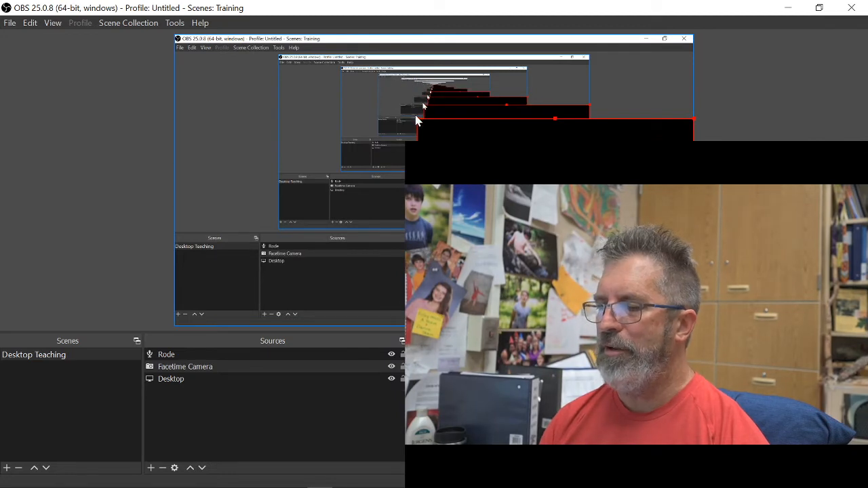
drag(416, 120, 566, 288)
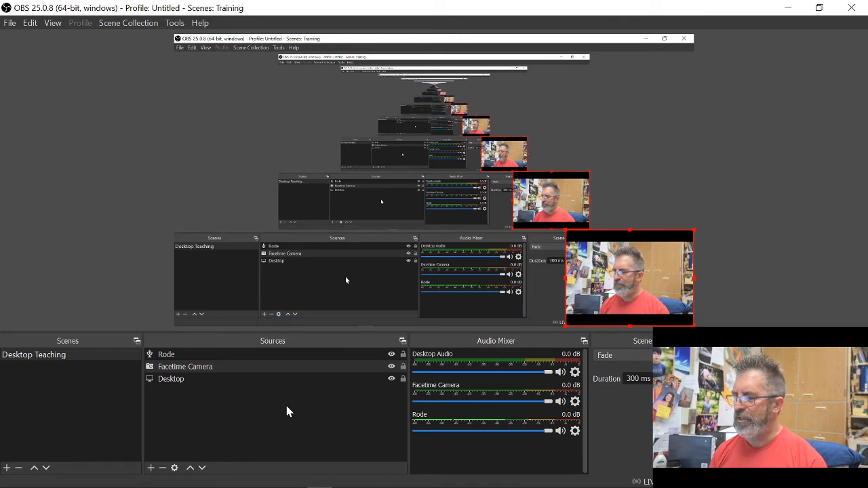
Step: Select the Desktop Teaching scene, its Facetime Camera source and its Desktop source in turn to review the layout
click(96, 360)
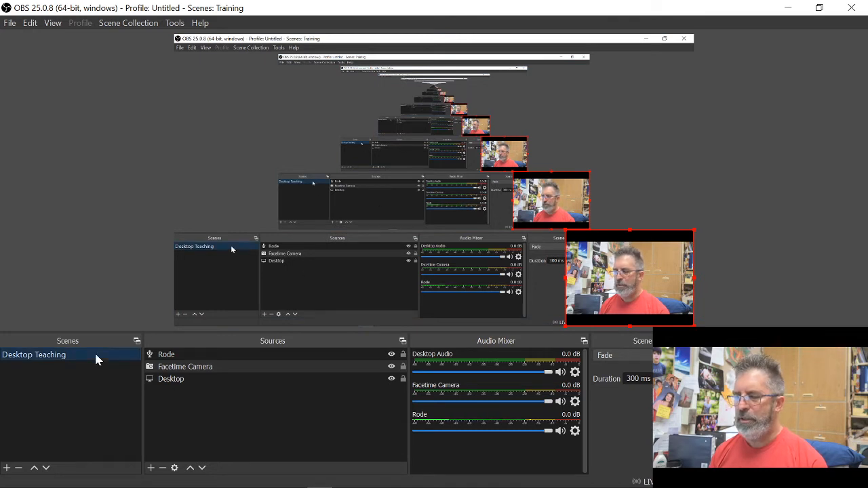
click(223, 367)
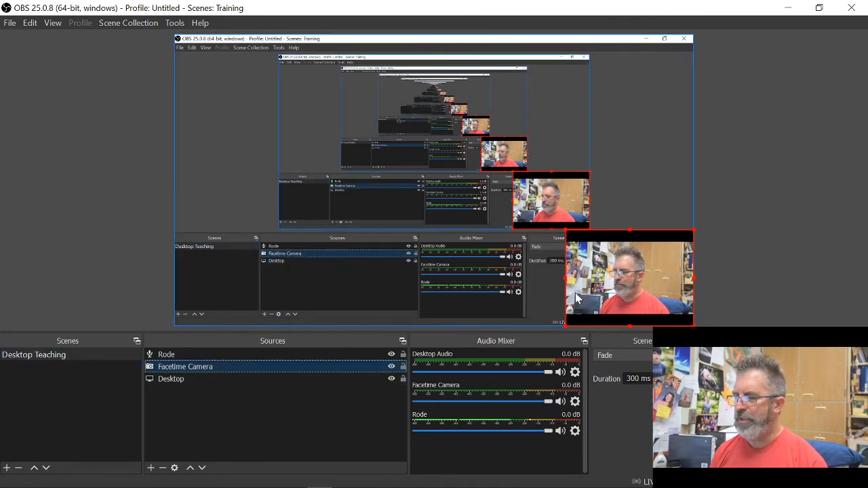
click(230, 383)
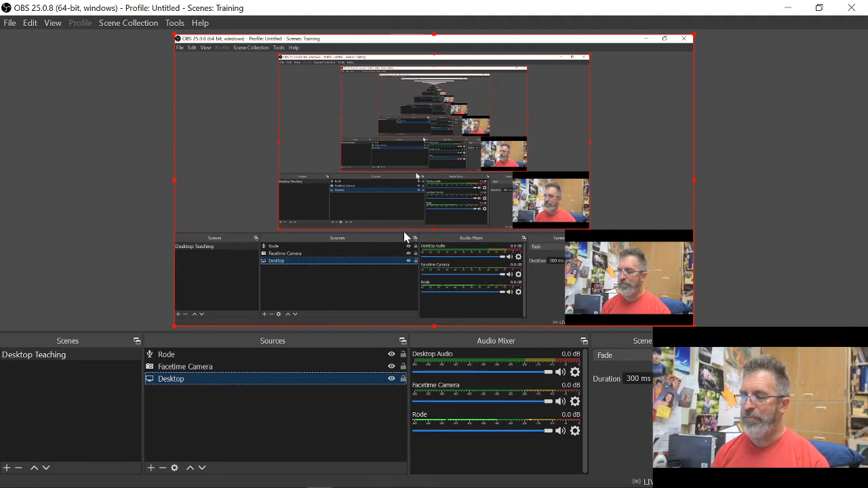
Step: Switch to PowerPoint and open the recent presentation About Me.pptx
mouse_move(415, 487)
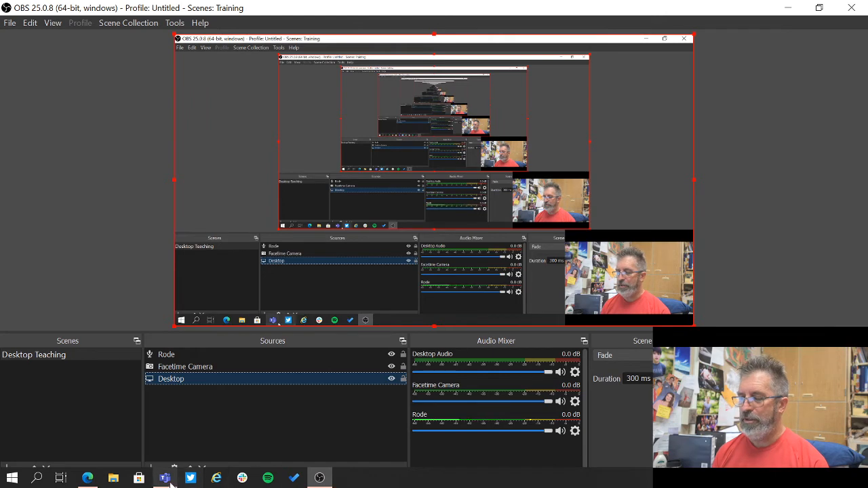
click(12, 478)
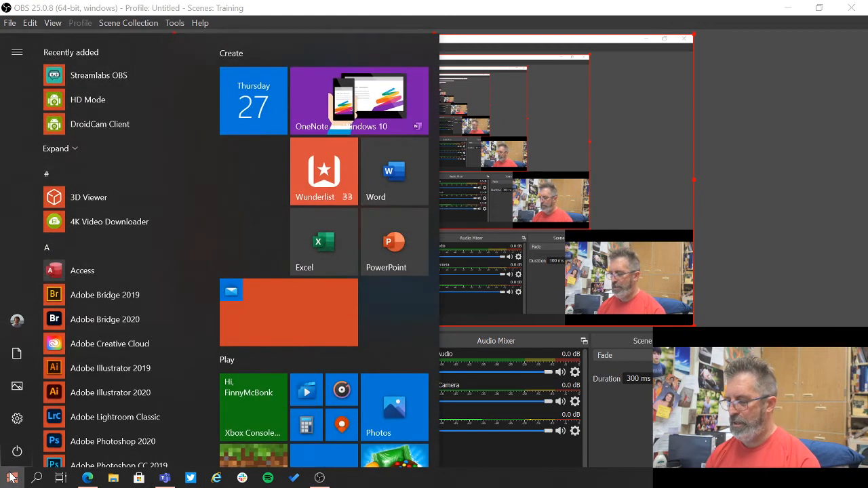
text(power)
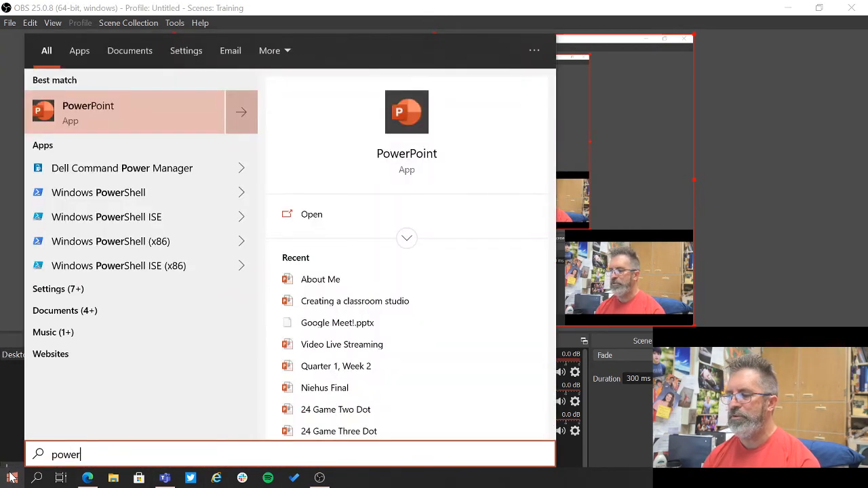
key(Return)
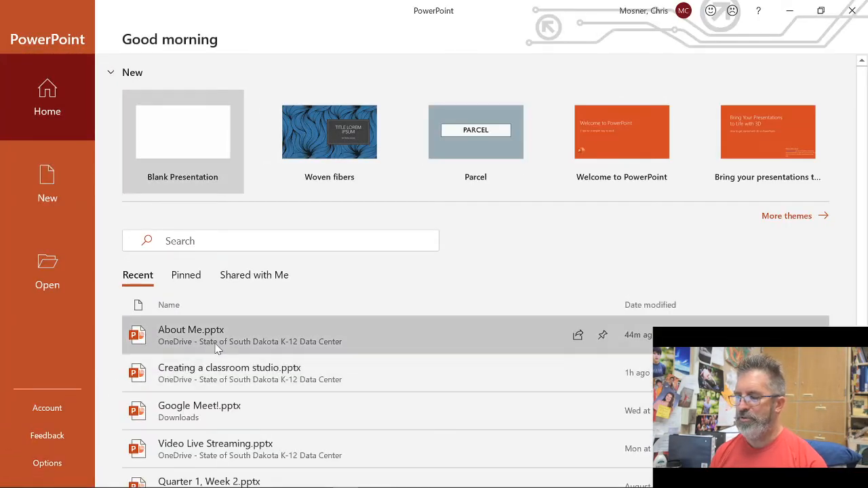
click(224, 338)
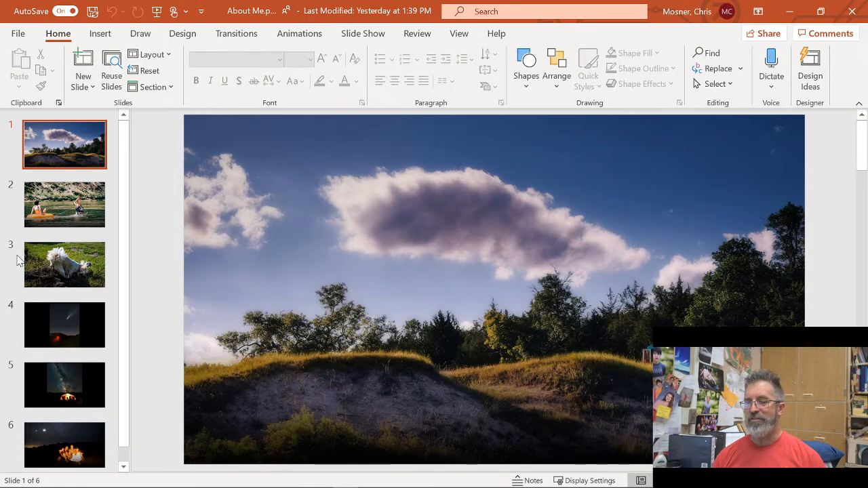
Step: View slides 2 and 3 of the About Me presentation with the camera overlay in place
click(60, 205)
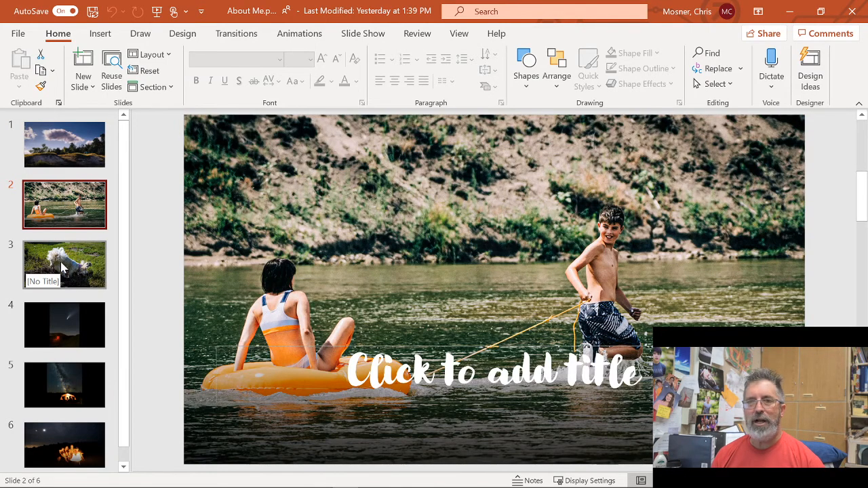
click(60, 268)
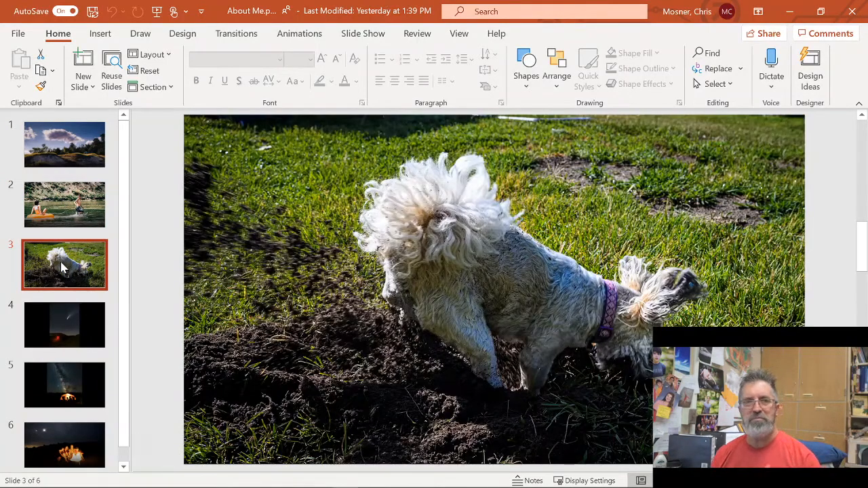
Step: View slide 4 of the About Me presentation and minimise the presentation window
click(64, 312)
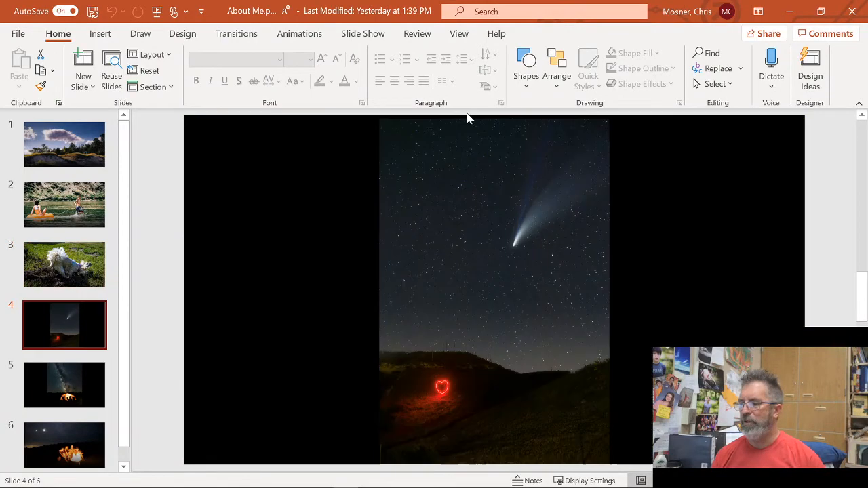
click(790, 11)
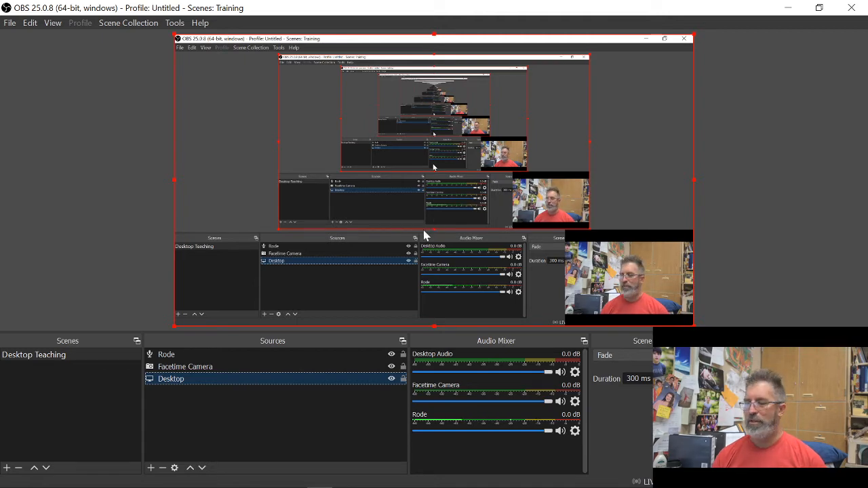
Step: Switch to the Edge browser, maximise it and view the Schoology course dashboard and the district curriculum site
mouse_move(296, 486)
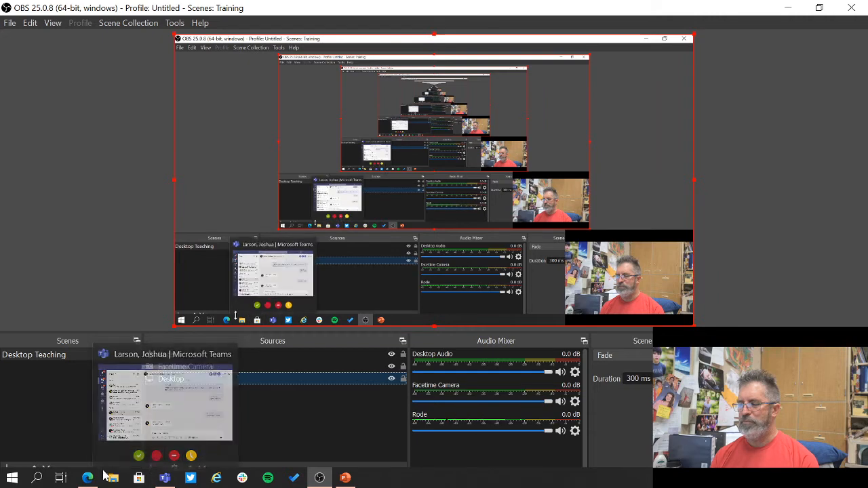
click(94, 478)
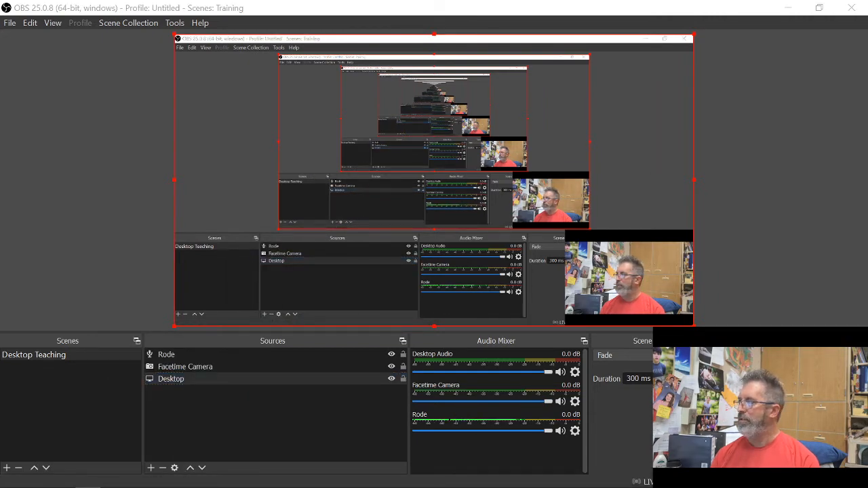
drag(861, 366, 486, 43)
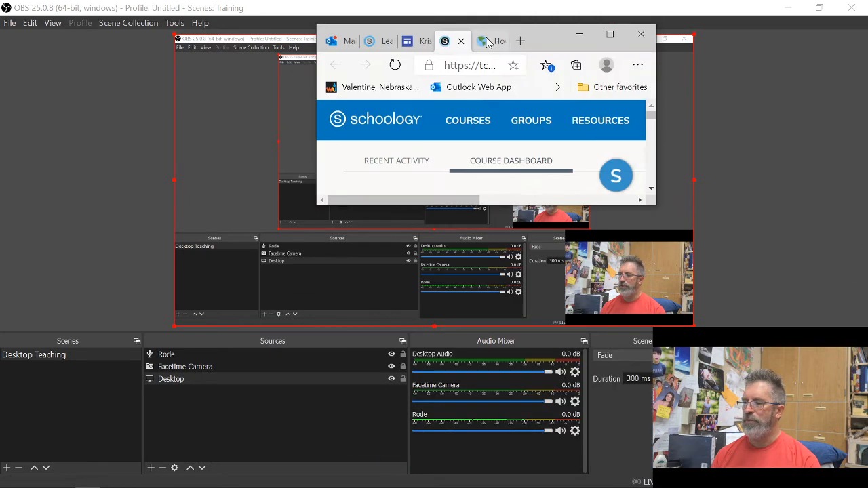
drag(554, 52, 535, 6)
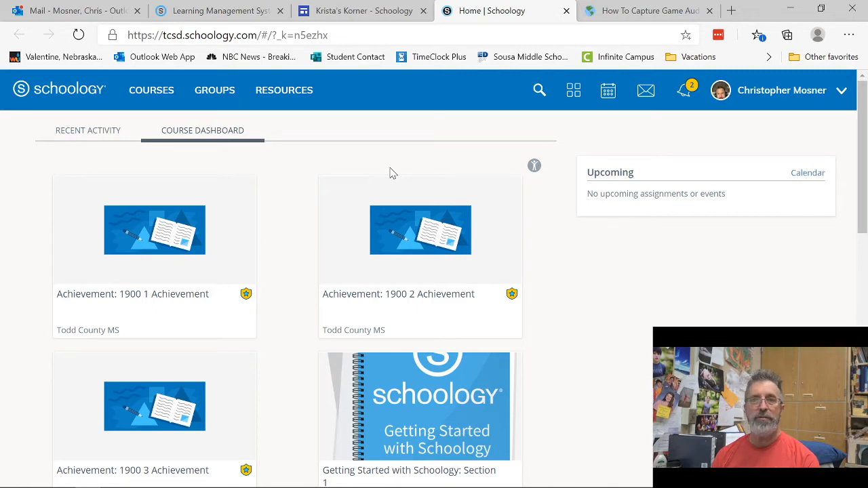
click(342, 16)
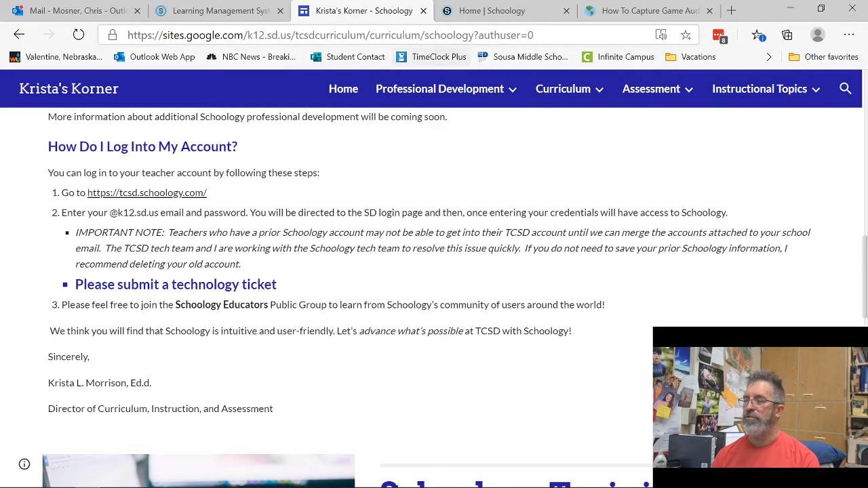
Step: Load youtube.com in the curriculum site's browser tab and minimise the browser to return to OBS
click(436, 37)
text(yout)
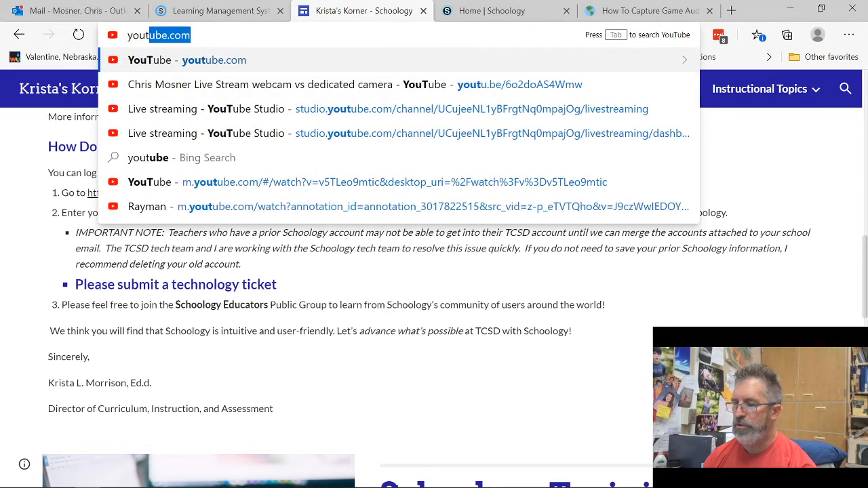
key(Return)
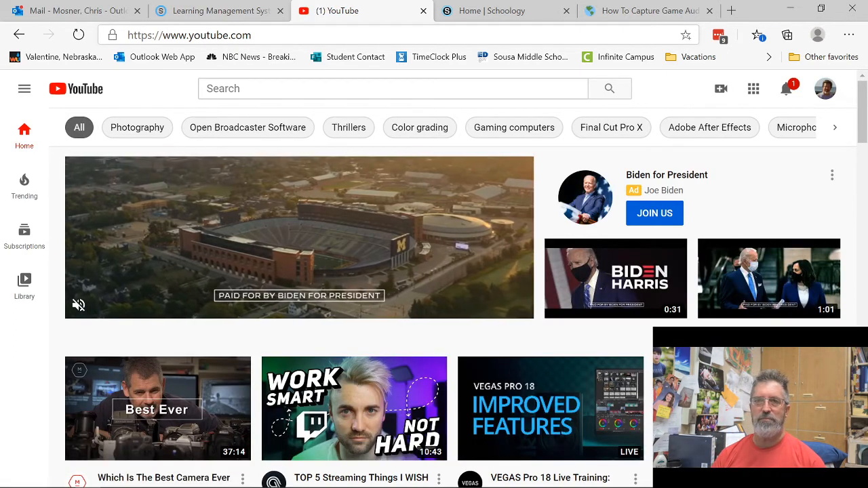
click(790, 10)
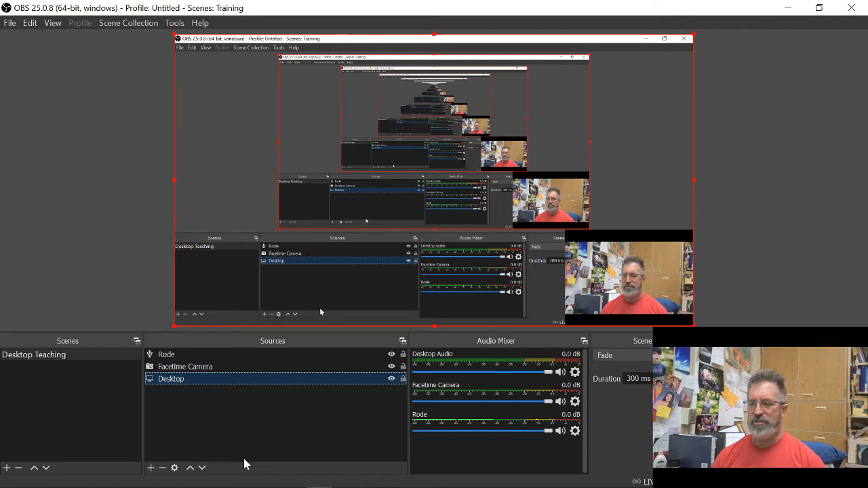
Step: Duplicate the Desktop Teaching scene under the name "Fullscreen Teacher"
right_click(53, 358)
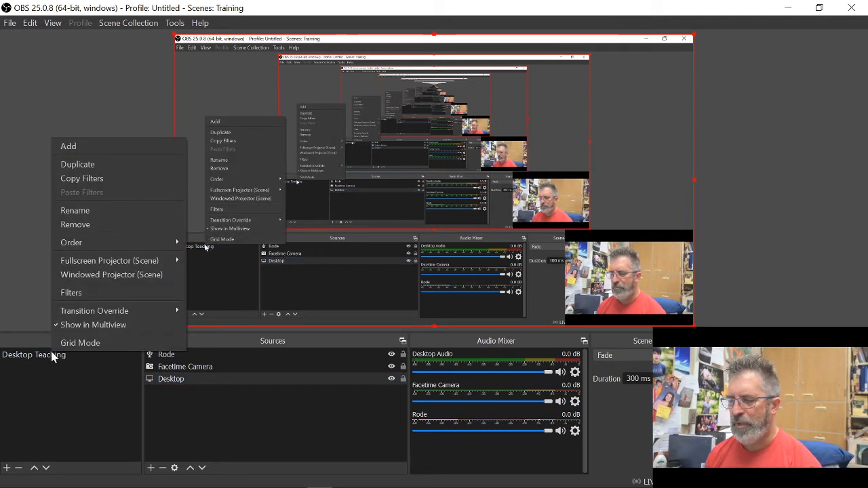
click(97, 165)
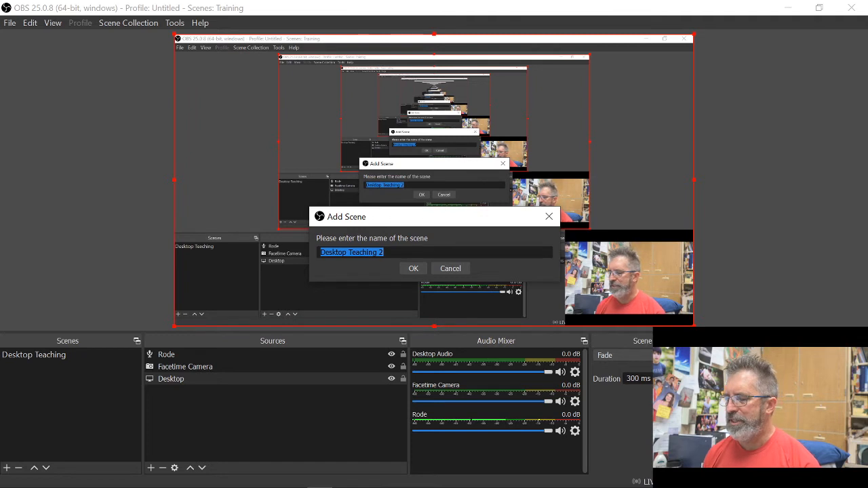
text(F)
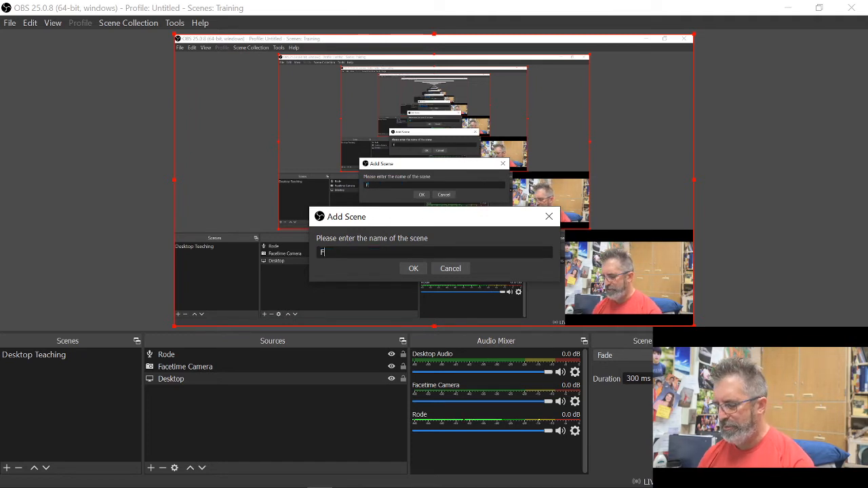
text(ullsc)
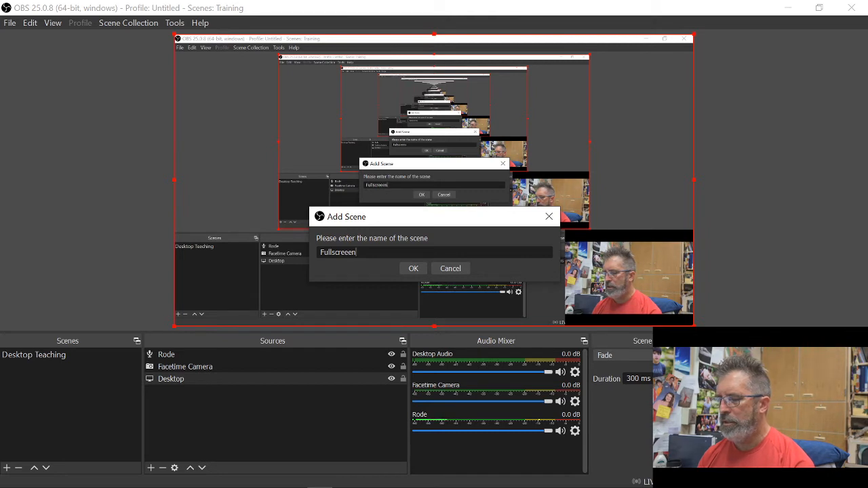
text(reen Te)
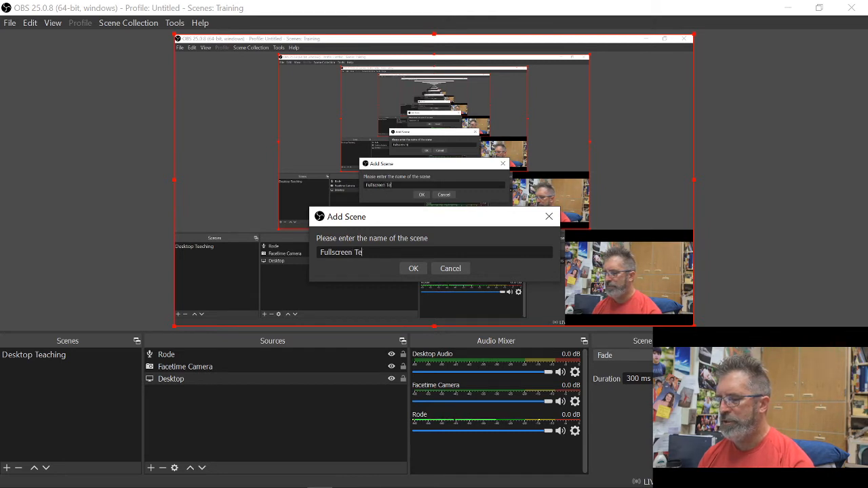
text(acher)
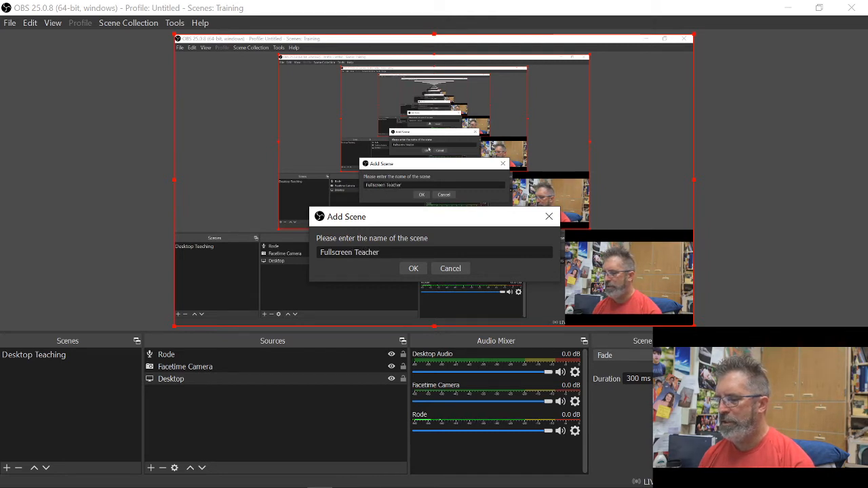
click(421, 270)
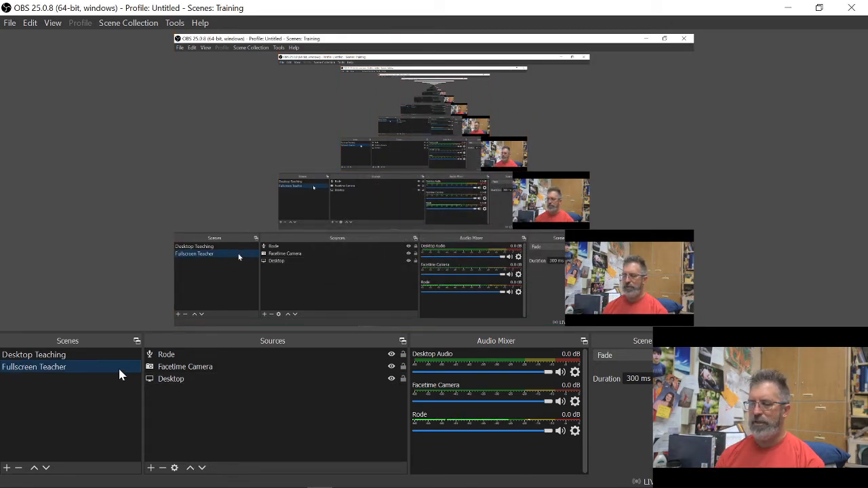
Step: Compare the Desktop Teaching and Fullscreen Teacher scenes and remove the Desktop source from Fullscreen Teacher
click(38, 357)
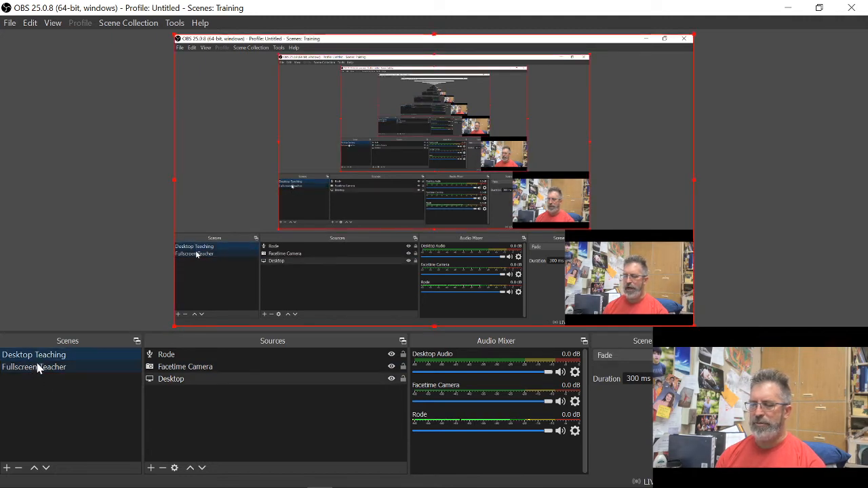
click(49, 369)
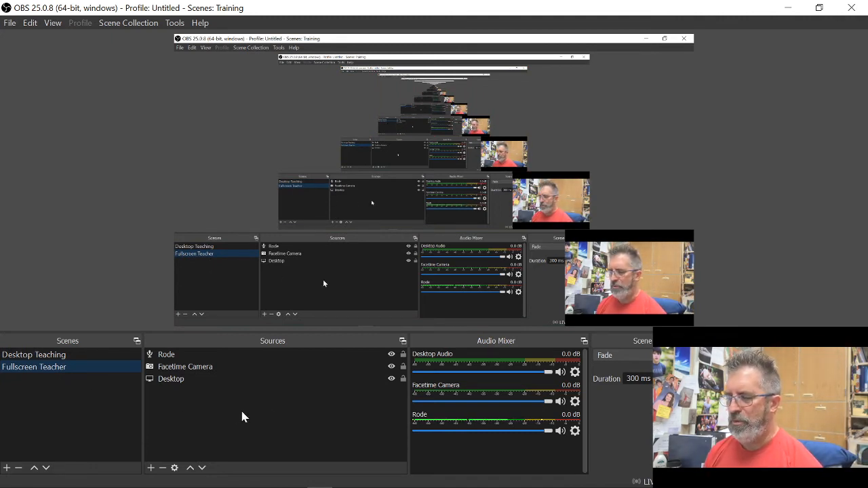
click(194, 382)
click(194, 383)
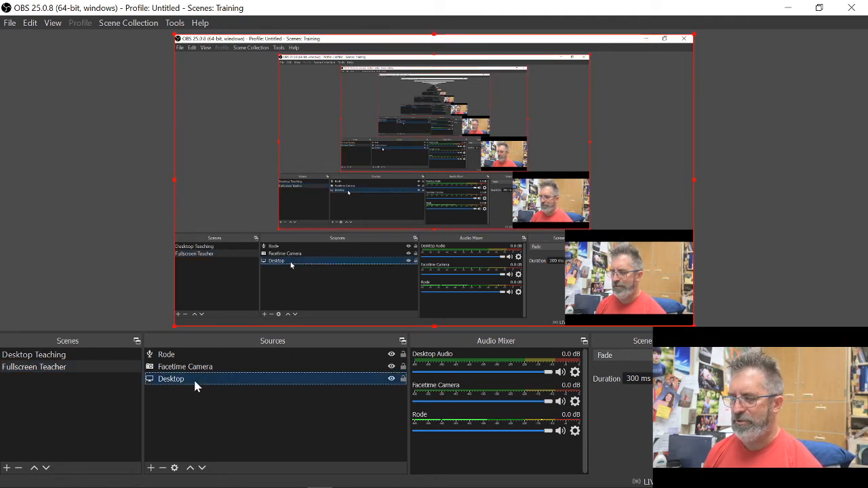
click(102, 365)
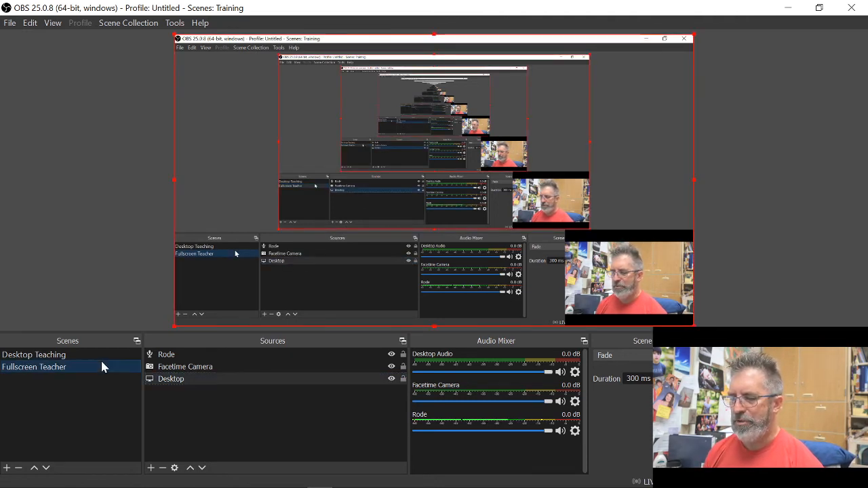
click(209, 385)
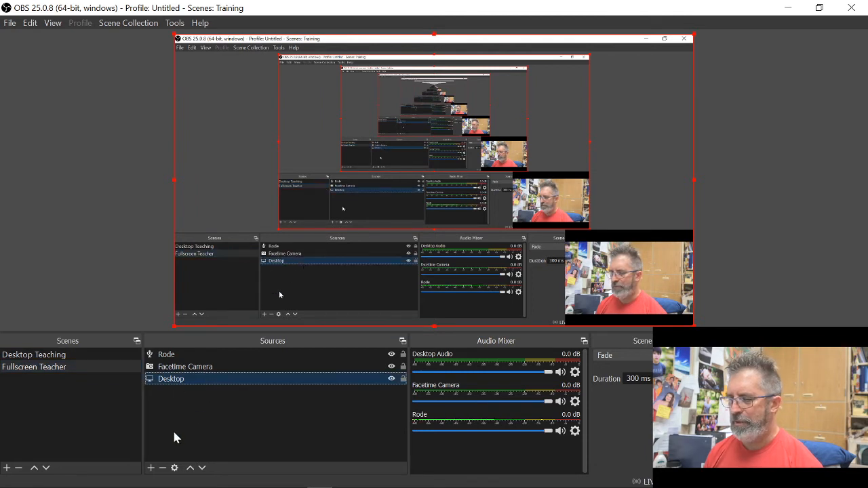
click(163, 467)
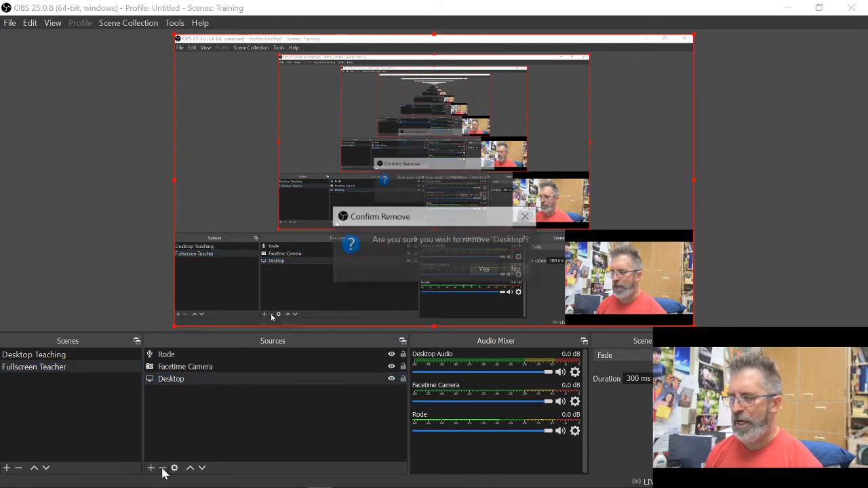
click(495, 270)
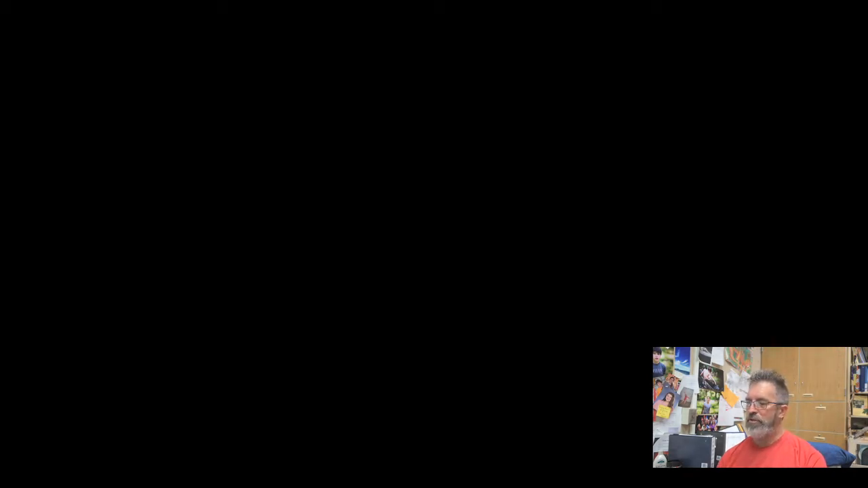
Step: Enlarge the camera picture to the full canvas width and move it down until it fills the canvas height
drag(653, 347, 0, 0)
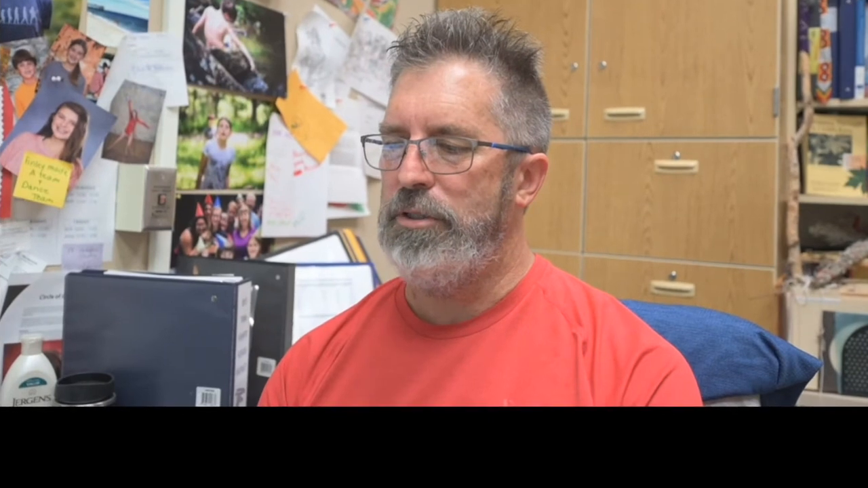
drag(434, 203, 434, 285)
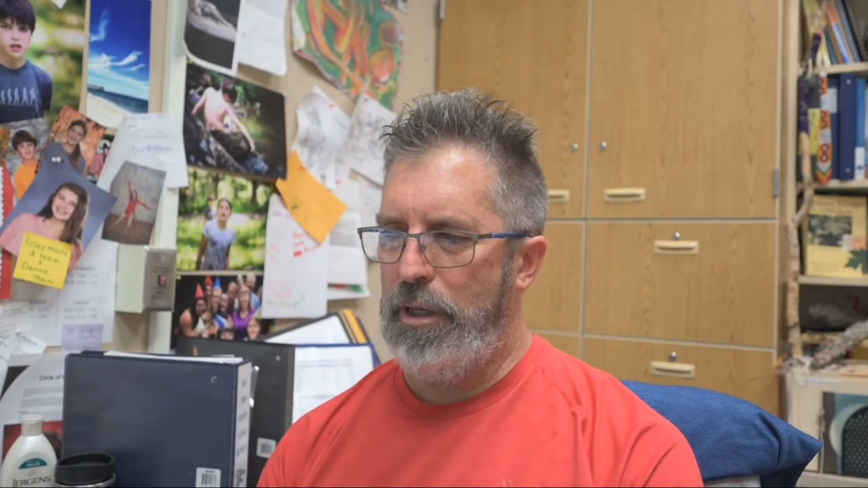
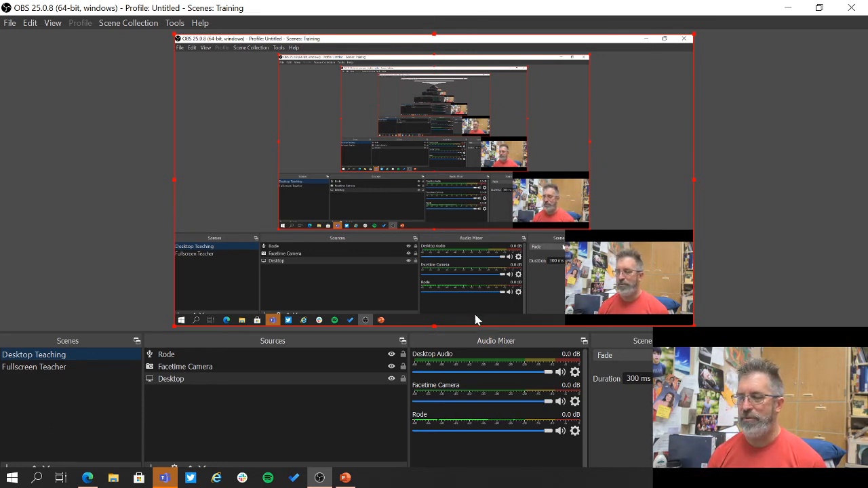
Step: Show the Videos folder holding the OBS recordings and minimise it
click(10, 24)
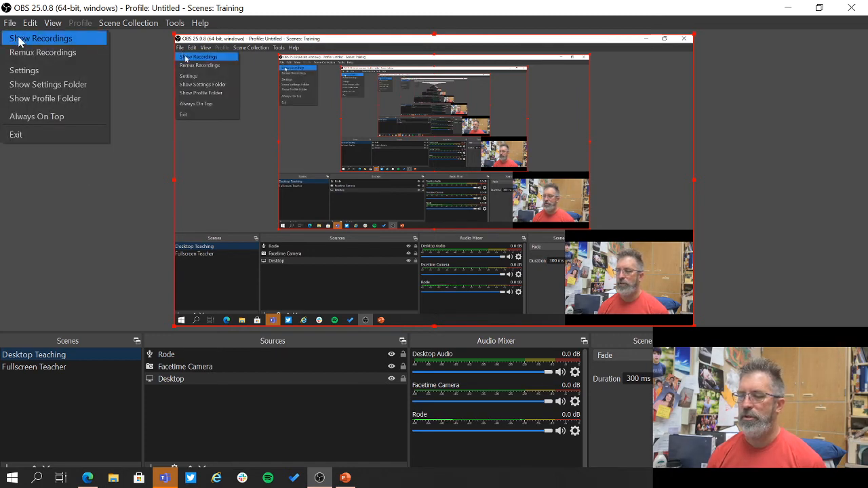
click(19, 41)
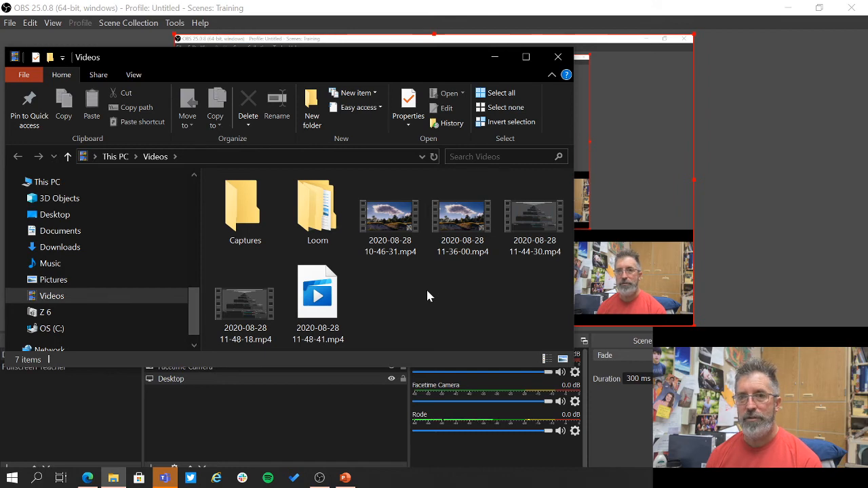
click(498, 57)
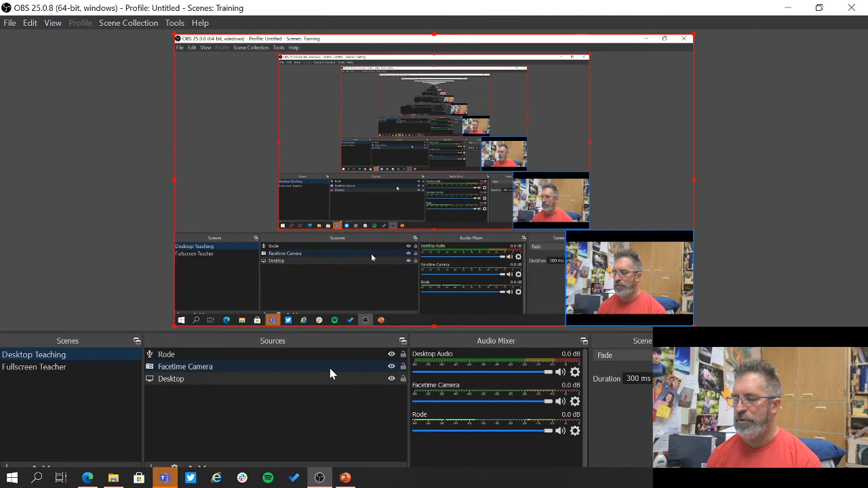
click(392, 370)
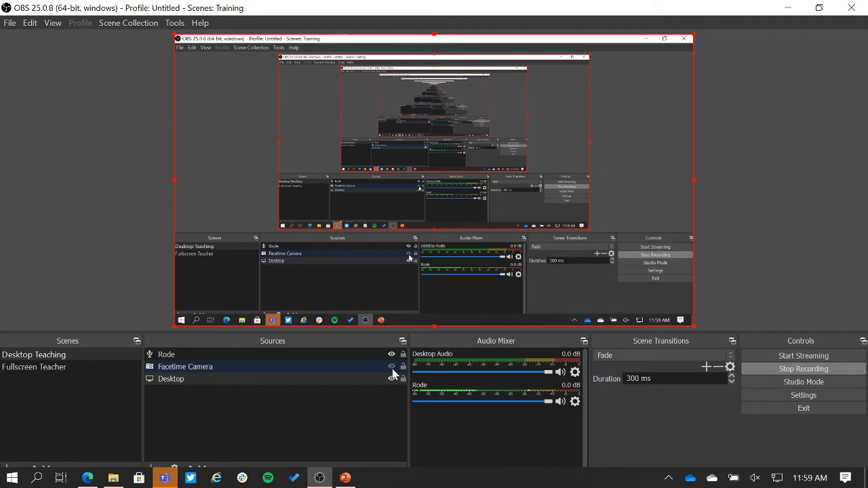
click(10, 24)
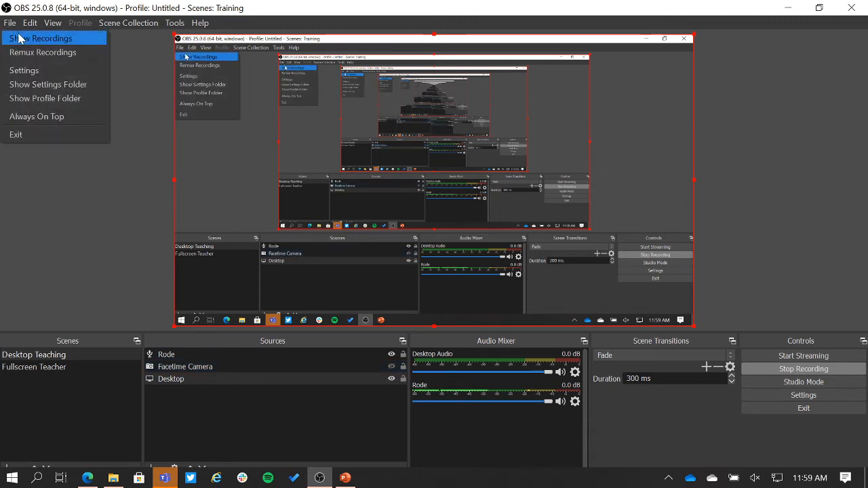
click(20, 38)
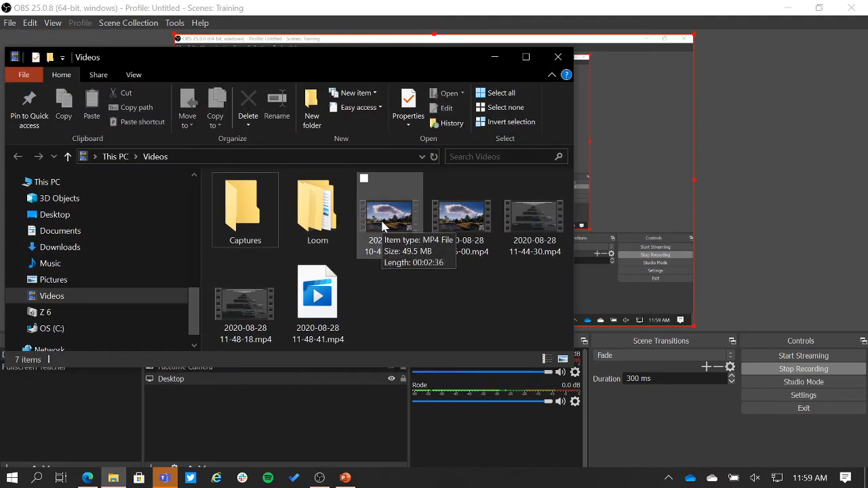
double_click(383, 225)
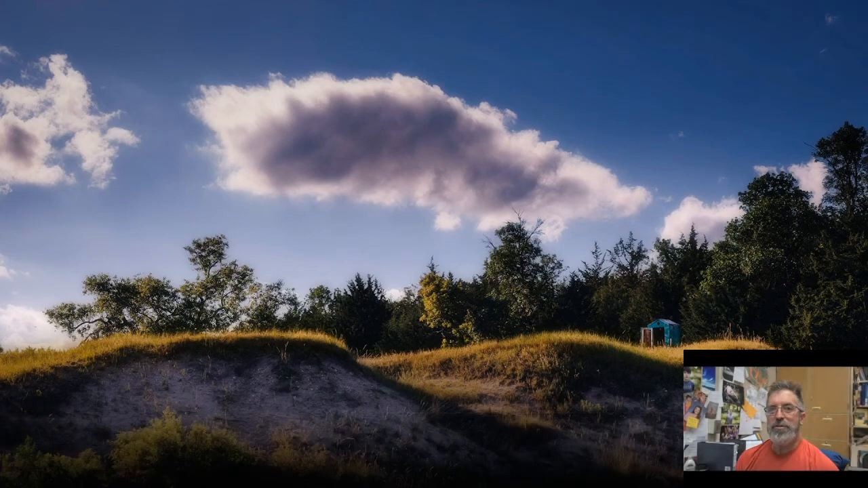
key(XF86AudioRaiseVolume)
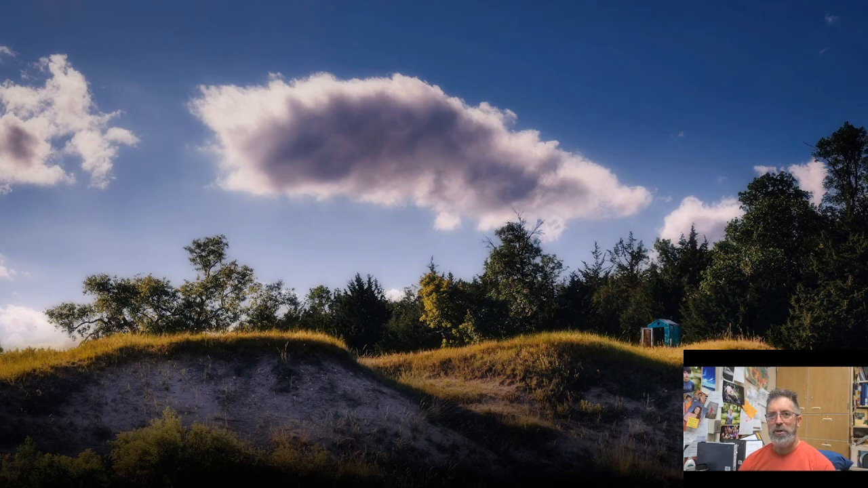
Step: Pause the playing recording, leave its playback view and minimise the video player
mouse_move(501, 281)
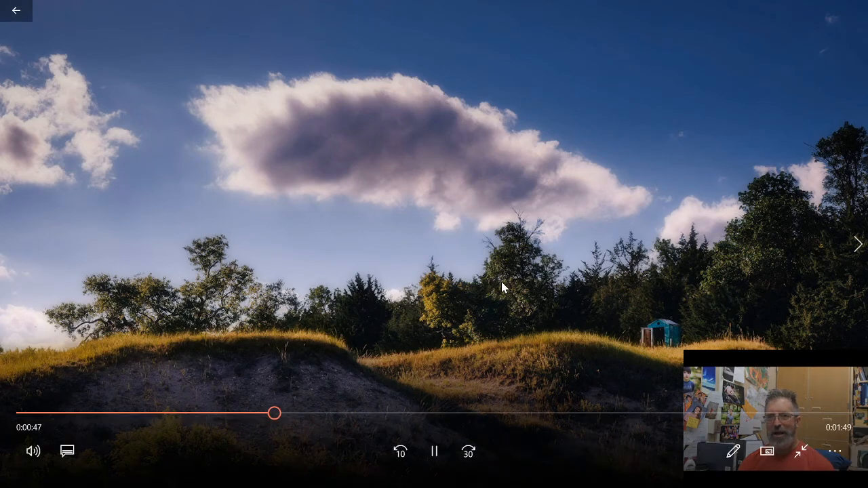
click(434, 450)
click(17, 10)
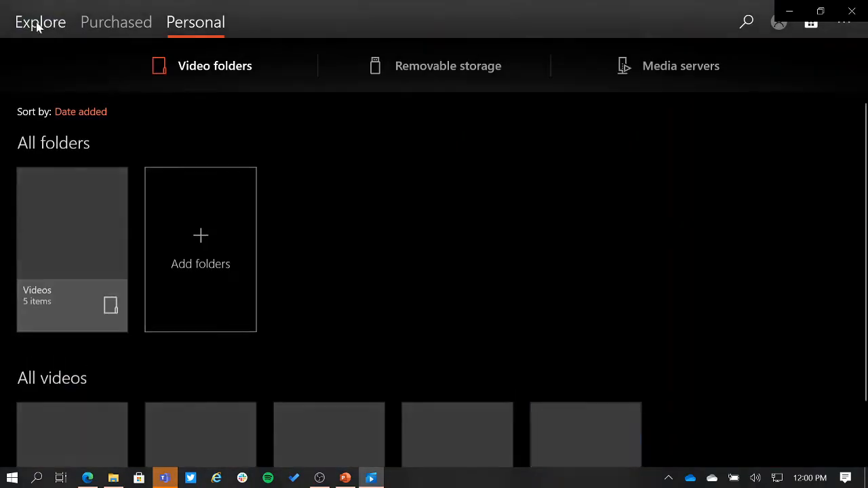
click(788, 11)
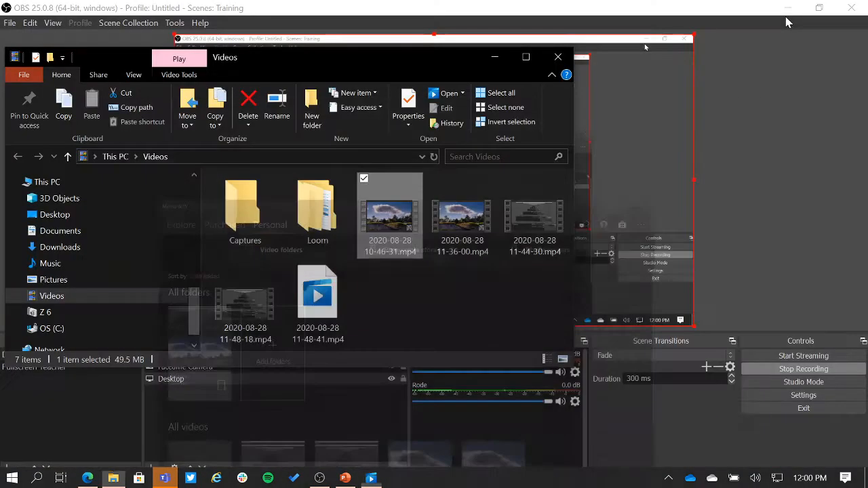
Step: Return to OBS and make the Facetime Camera source visible again in the Desktop Teaching scene
click(334, 405)
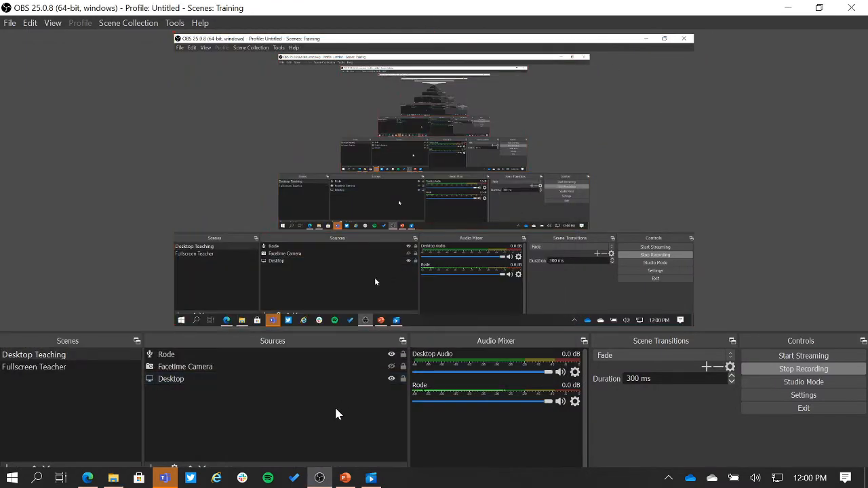
click(392, 366)
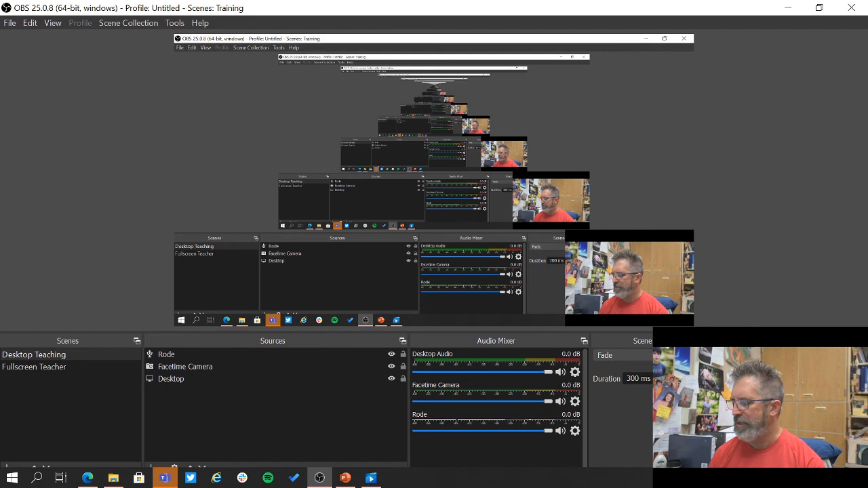
Step: Review the recording path, quality and format in the OBS output settings and close the settings
click(801, 400)
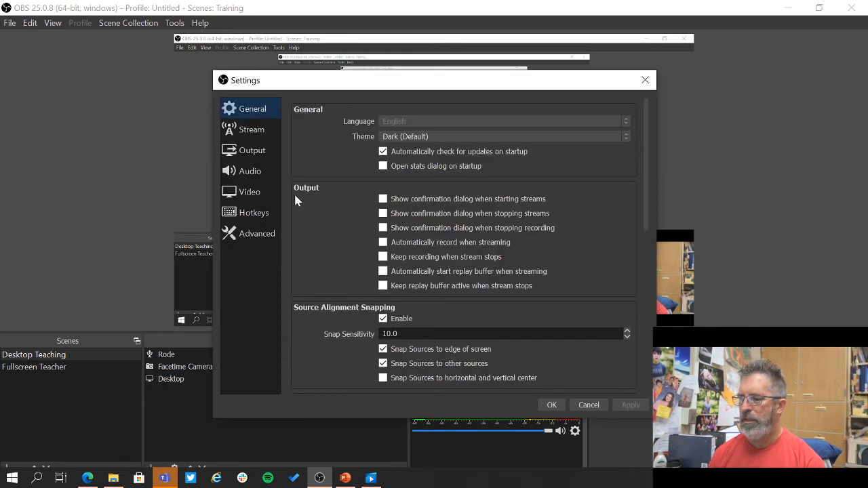
click(265, 160)
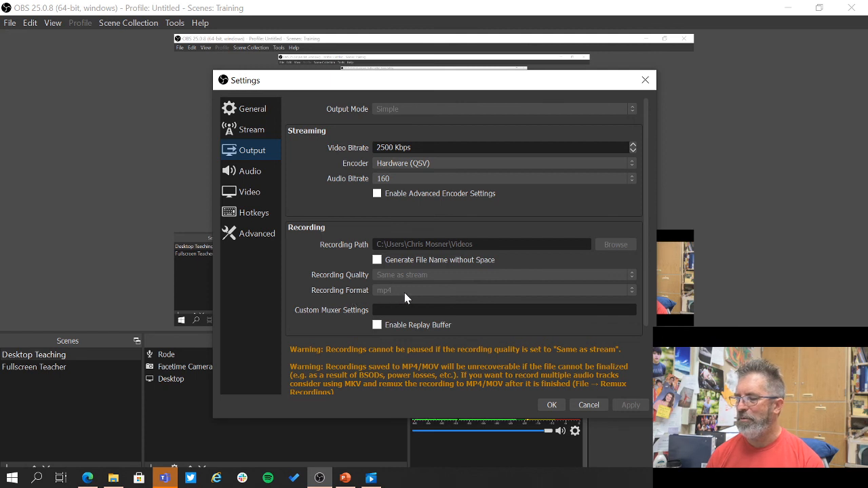
click(549, 405)
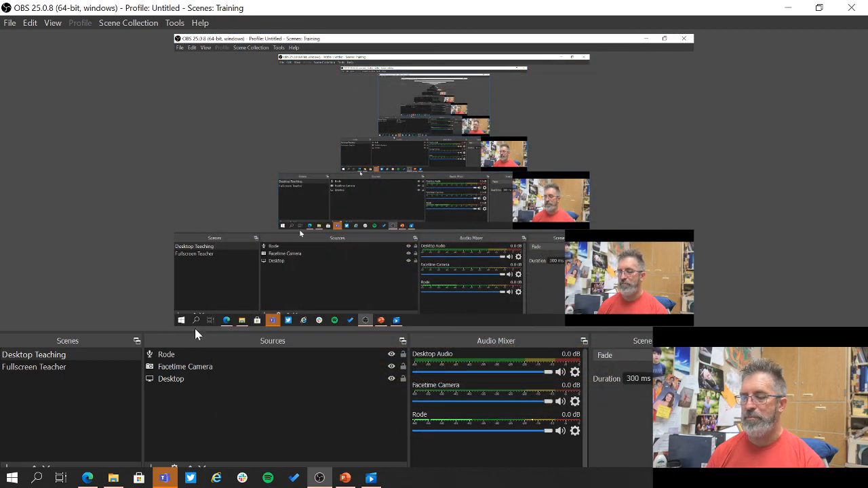
Step: Switch the live picture to the Fullscreen Teacher scene
click(111, 364)
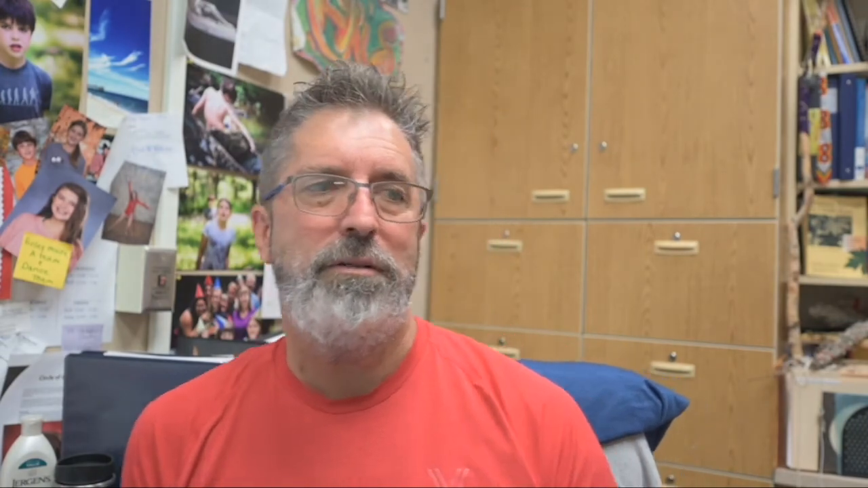